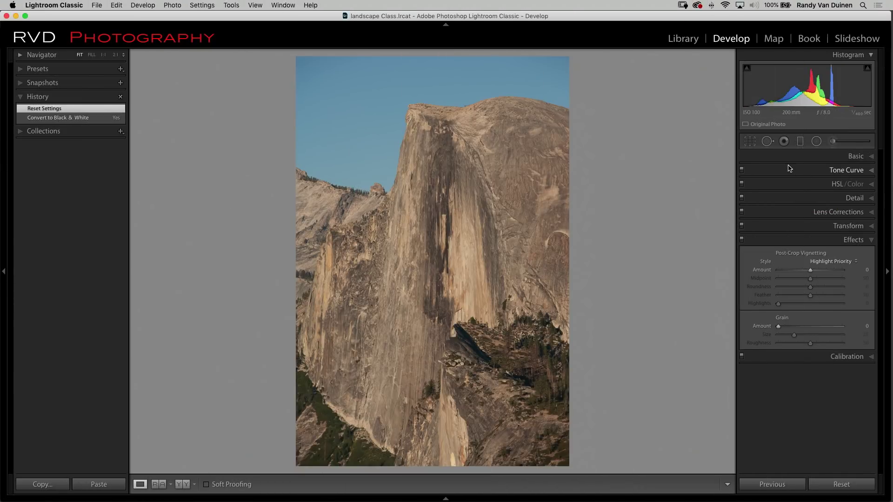
Step: Show the Basic settings and convert the Half Dome photo to black and white (Adobe Monochrome)
left_click(804, 161)
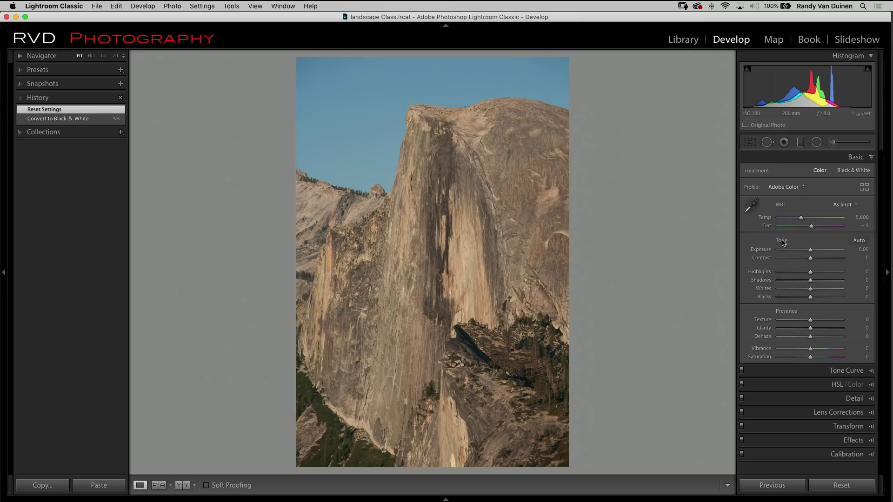
left_click(851, 171)
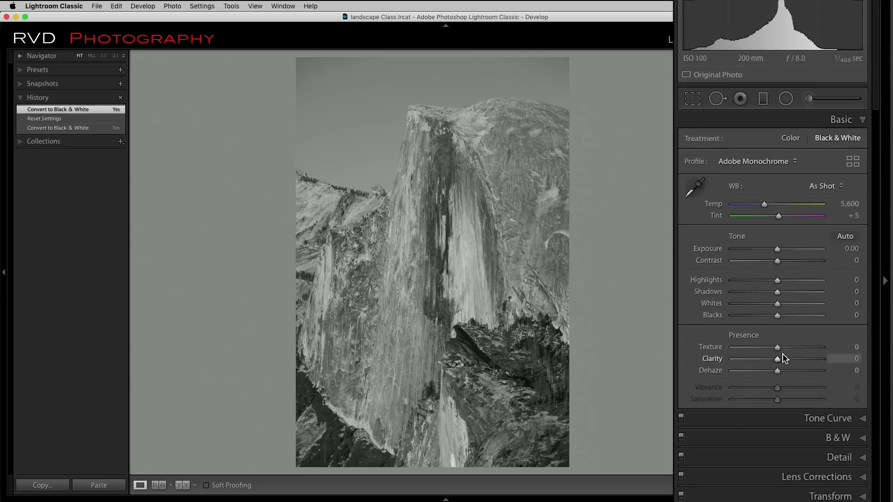
Step: Boost Texture to +22, Clarity to +25 and Dehaze to +13 for crisp rock detail
left_click_drag(775, 348, 786, 348)
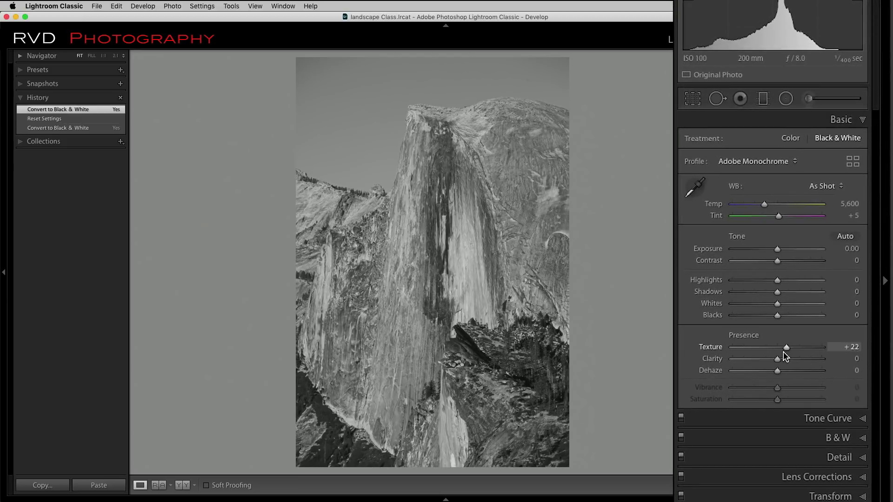
left_click_drag(784, 356, 784, 370)
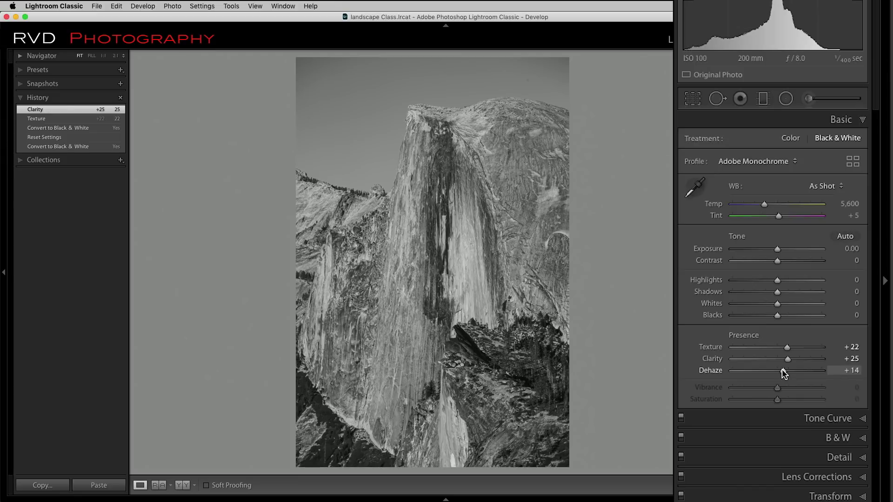
left_click_drag(785, 373, 783, 372)
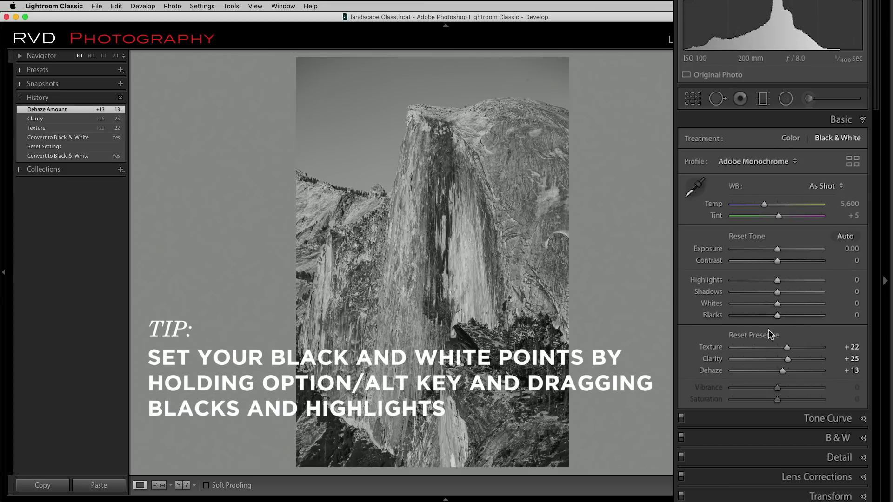
Step: Set Blacks to −39 and Whites to +40 while previewing clipping
left_click_drag(775, 316, 811, 302)
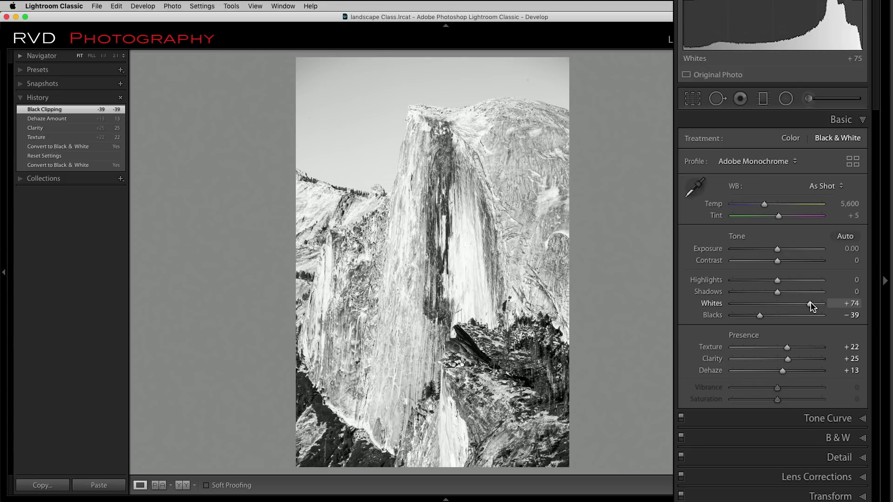
left_click_drag(811, 304, 795, 305)
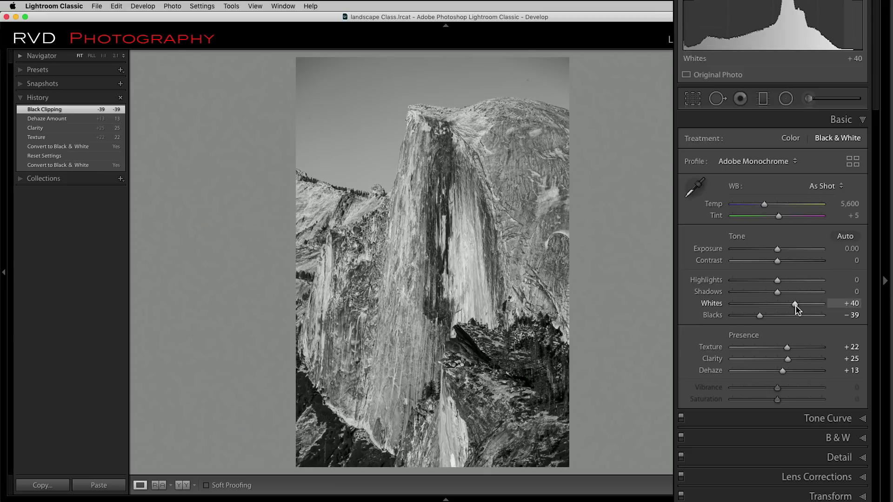
left_click_drag(795, 306, 795, 304)
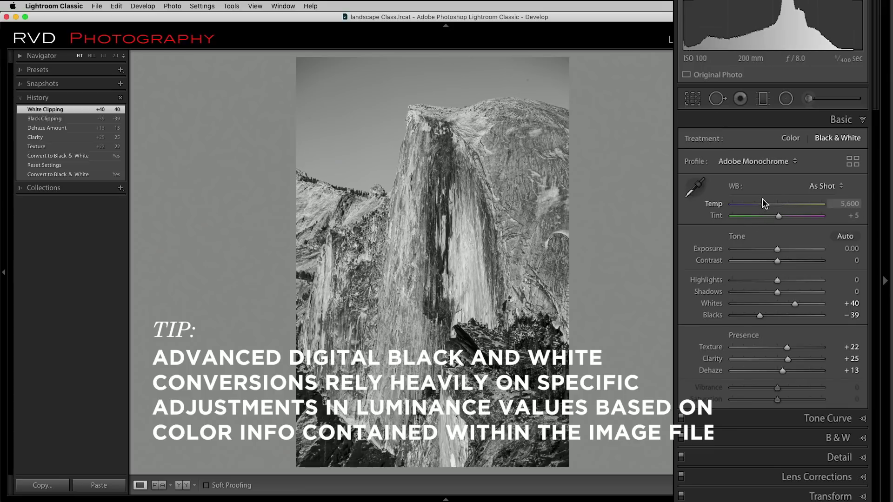
Step: Cool the white balance Temp to 4,077 and bring up the Black & White Mix sliders
left_click_drag(767, 207, 750, 209)
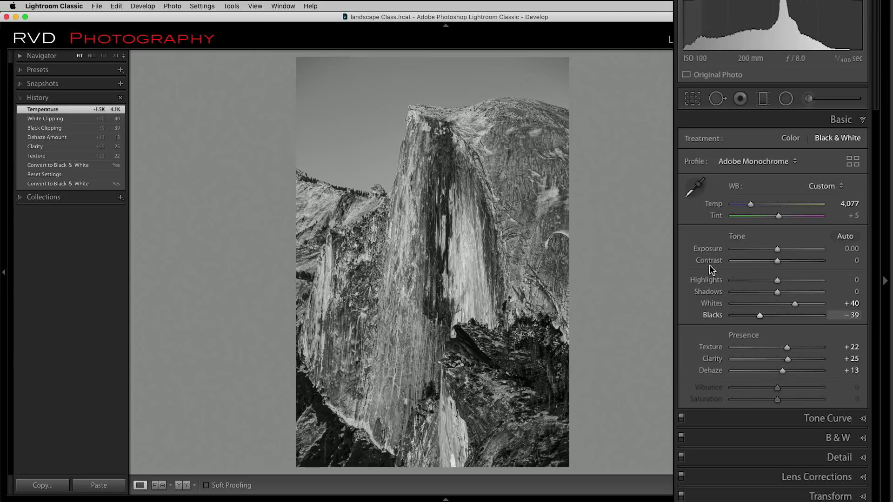
left_click(797, 439)
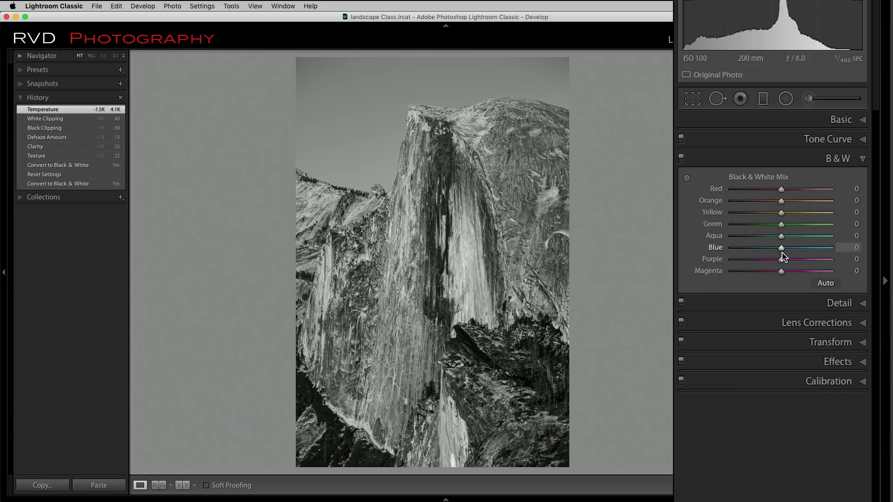
Step: Set the B&W mix to Blue −62, Orange +46 and Yellow +49, then return to Basic
left_click_drag(782, 248, 754, 251)
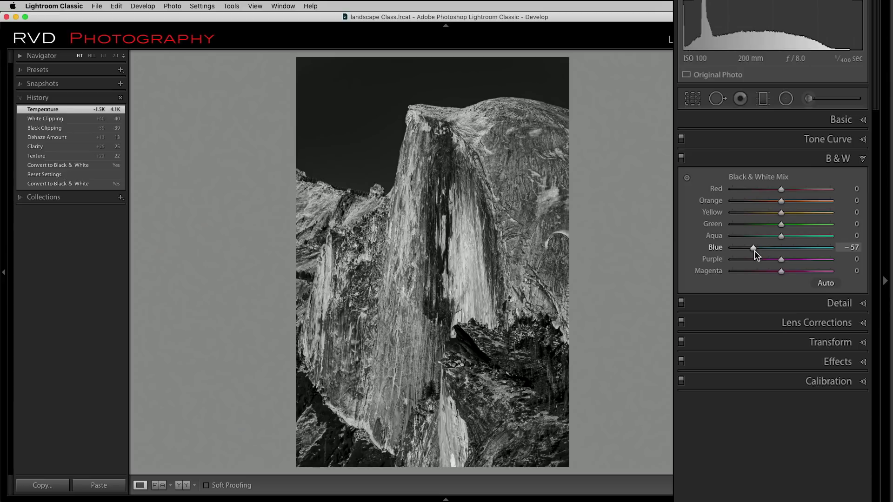
left_click_drag(754, 250, 754, 251)
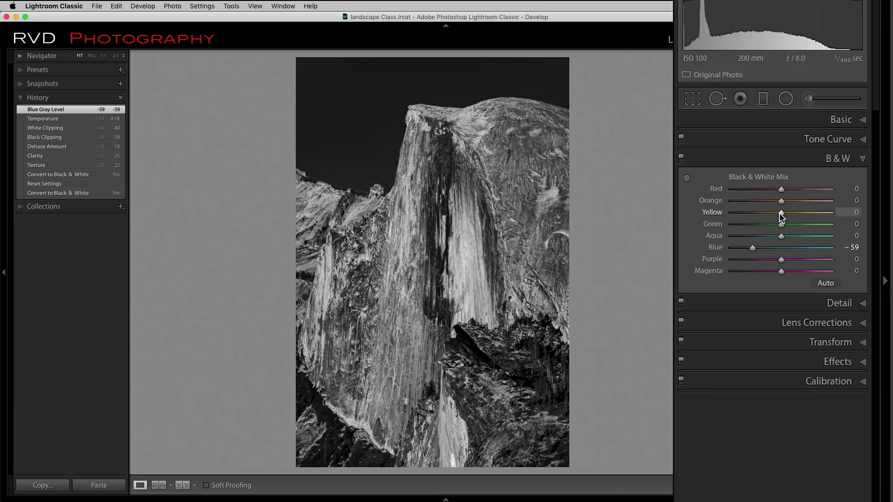
left_click_drag(781, 217, 802, 205)
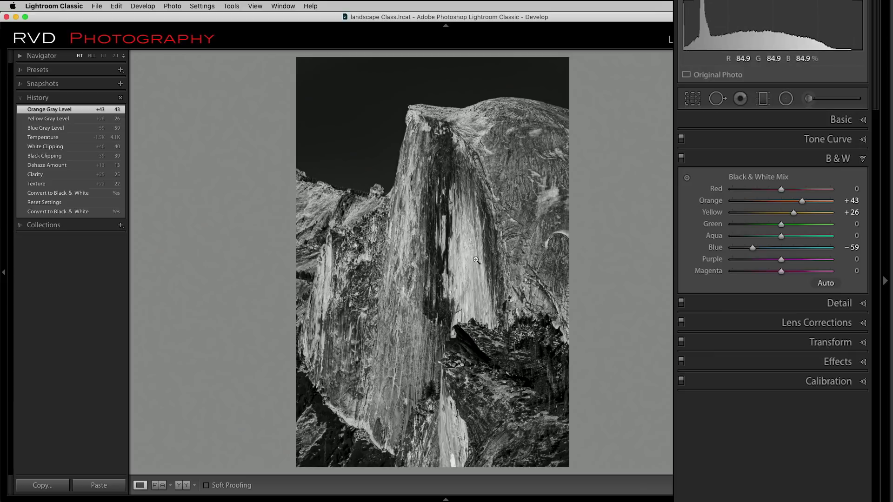
mouse_move(802, 201)
left_mouse_down()
mouse_move(806, 213)
mouse_move(804, 201)
left_mouse_up()
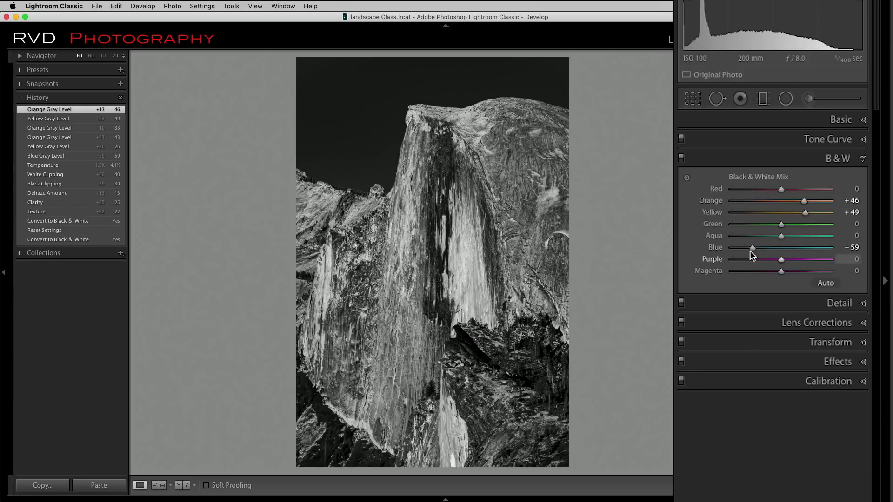
left_click_drag(752, 247, 750, 248)
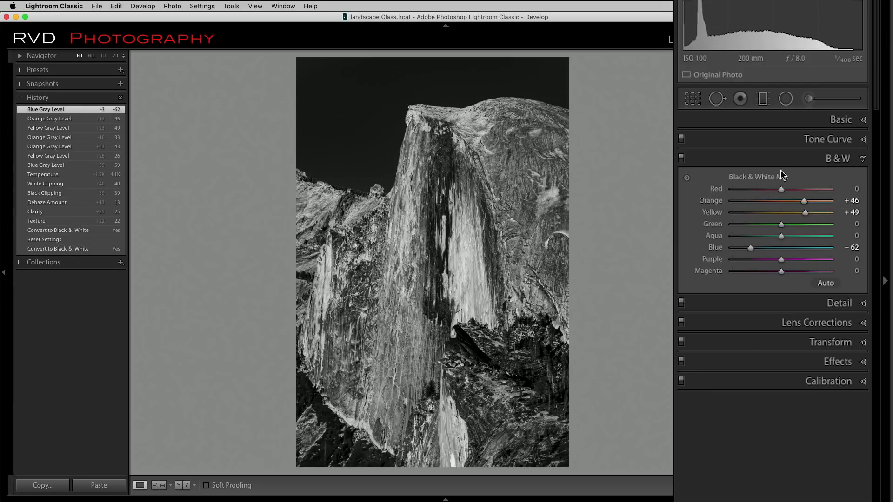
left_click(788, 119)
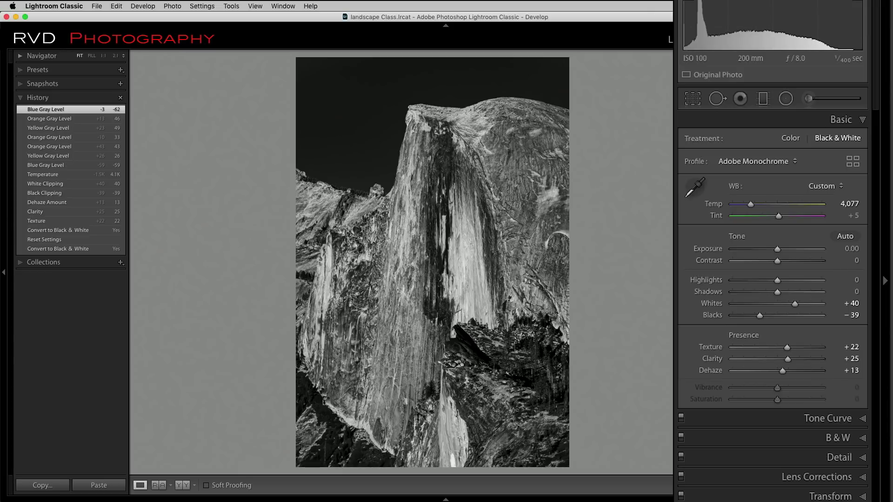
Step: Add a post-crop vignette (Amount −10, Midpoint 46, Feather 67), toggling Effects off and on to compare
key("super+8")
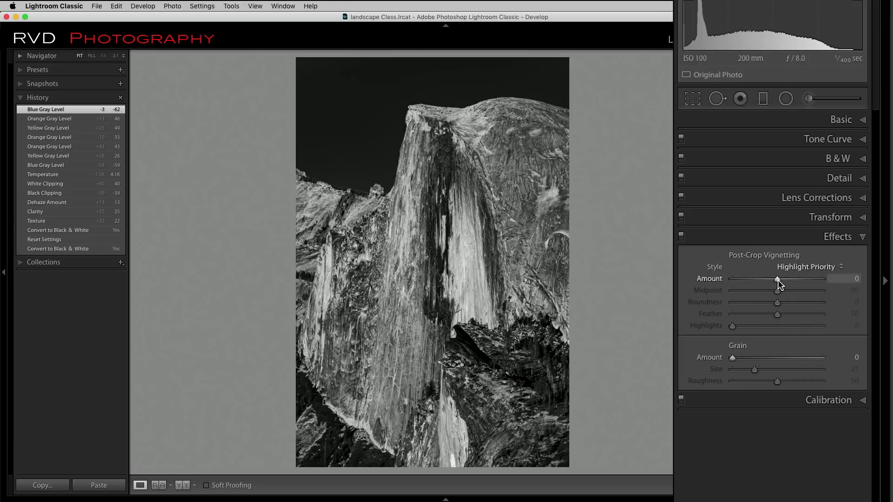
left_click_drag(778, 279, 793, 315)
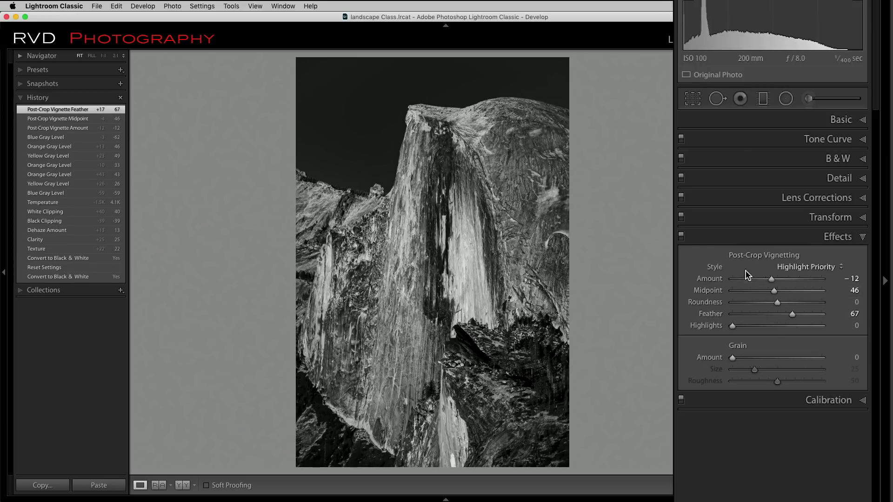
left_click(682, 238)
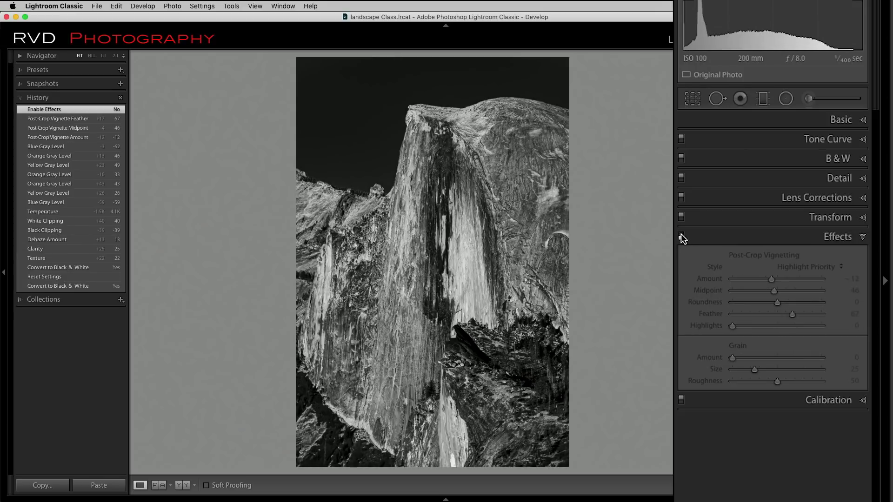
left_click(681, 238)
left_click_drag(776, 280, 773, 279)
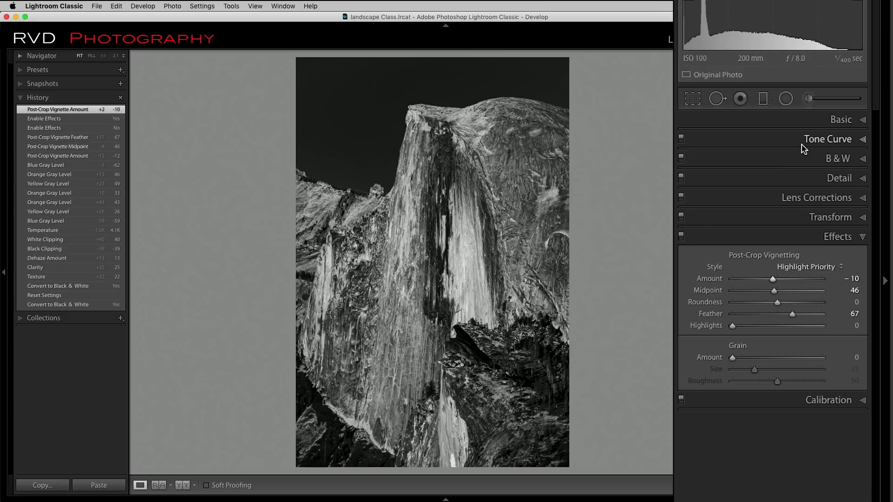
Step: Set up the Adjustment Brush with reset effects, raised Shadows and Auto Mask off
left_click(808, 98)
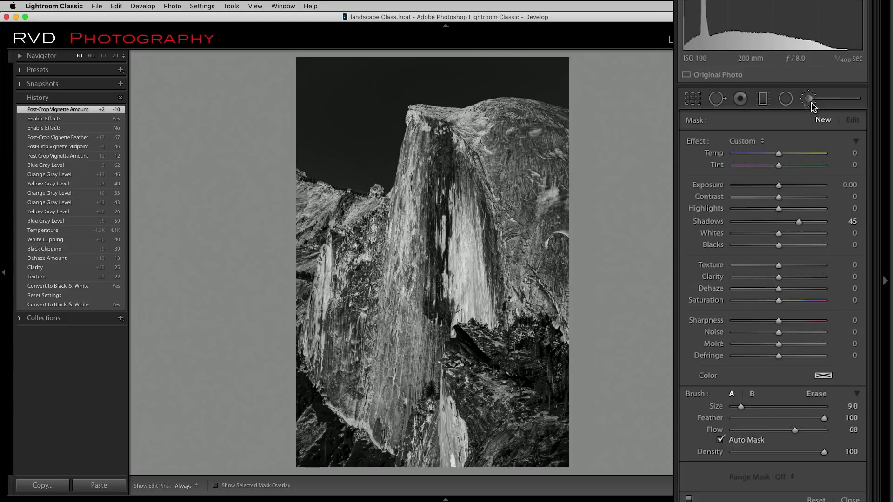
double_click(698, 141)
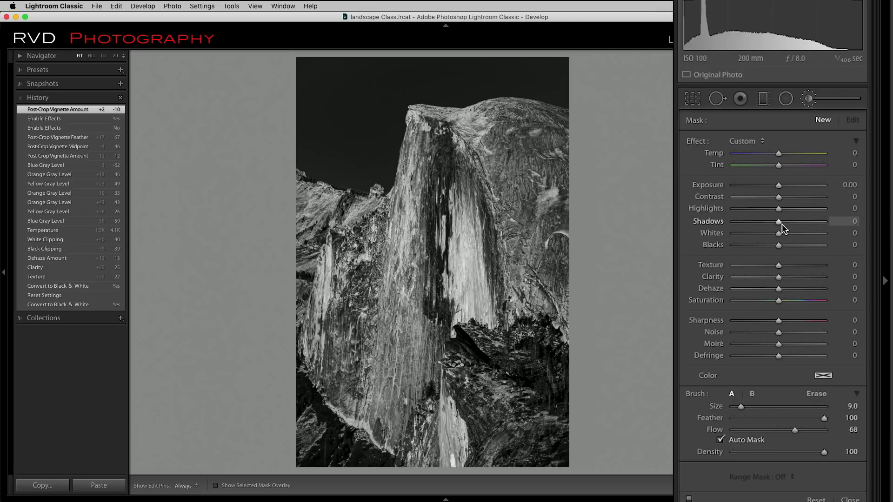
left_click_drag(779, 221, 806, 221)
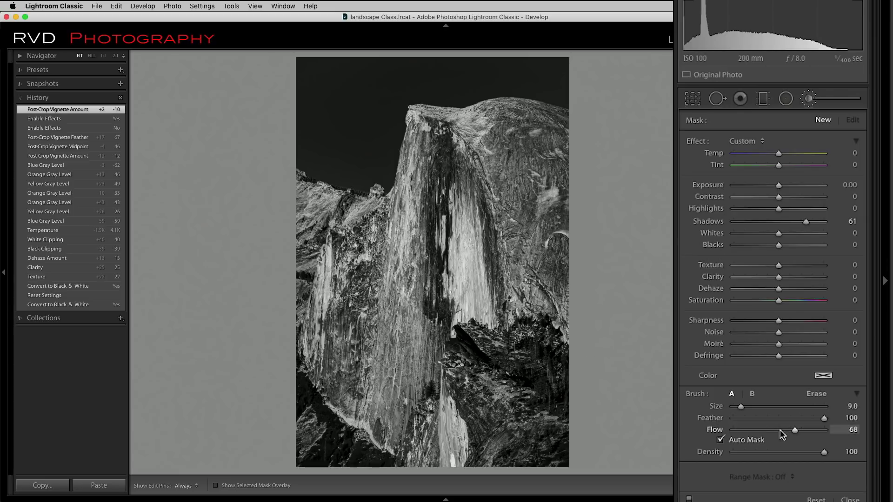
left_click(720, 440)
Step: Paint the shadow lift over the dark trees and the lower-left rock with a smaller brush
key("h")
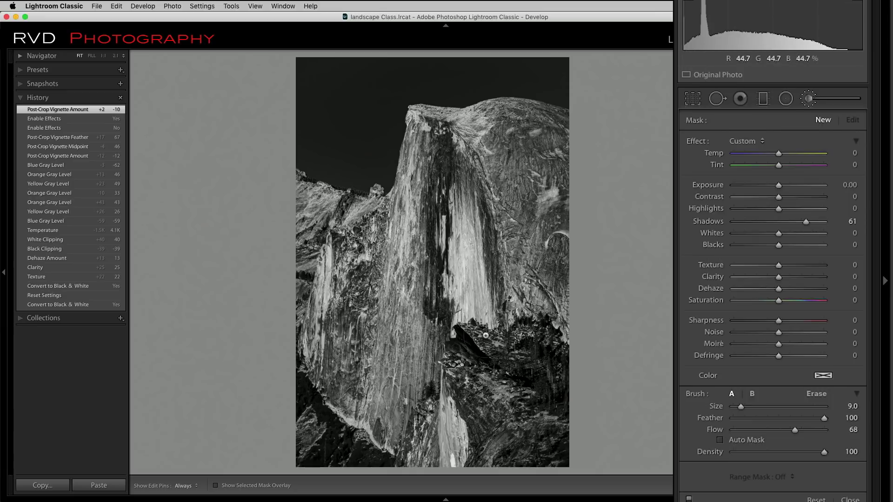
left_click_drag(465, 345, 543, 388)
key("h")
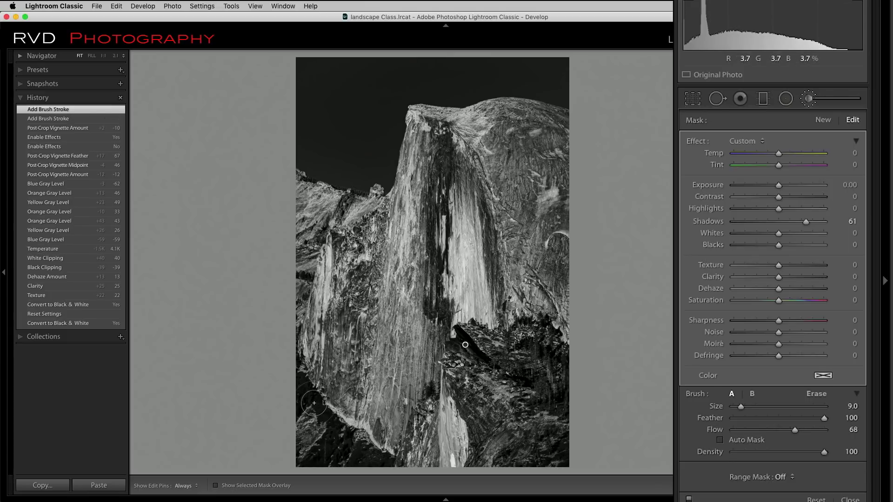
key("bracketleft")
key("bracketleft")
key("h")
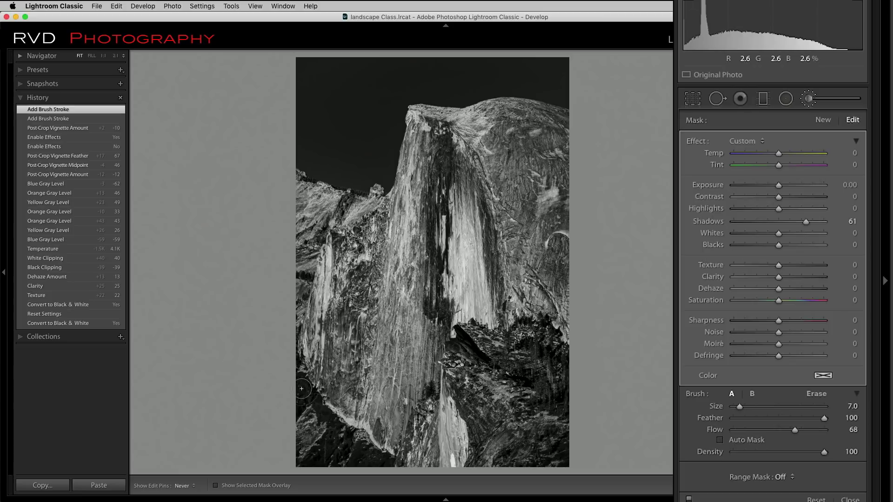
mouse_move(355, 454)
left_mouse_down()
mouse_move(320, 458)
mouse_move(331, 454)
mouse_move(331, 425)
mouse_move(308, 389)
mouse_move(324, 406)
left_mouse_up()
Step: Shift the brush pin slightly, reduce its Shadows to 34, and compare with the colour original
key("h")
left_click_drag(465, 345, 485, 360)
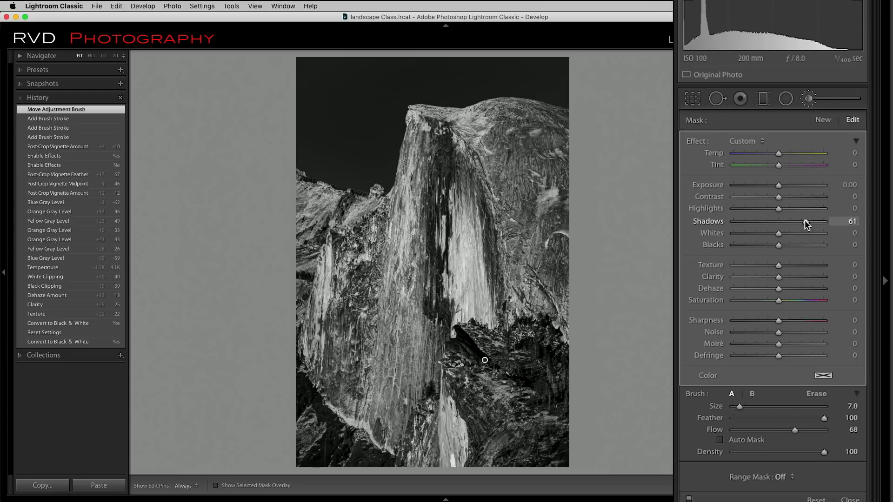
left_click_drag(797, 222, 794, 222)
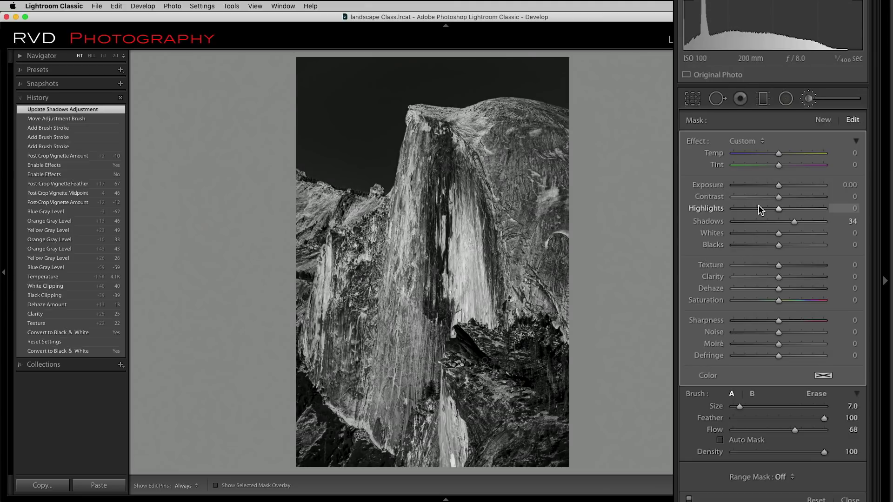
left_click(56, 343)
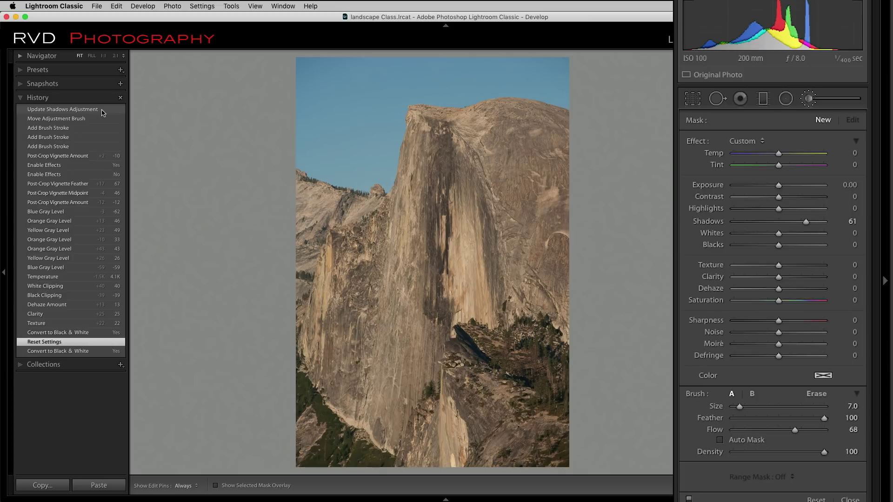
left_click(103, 111)
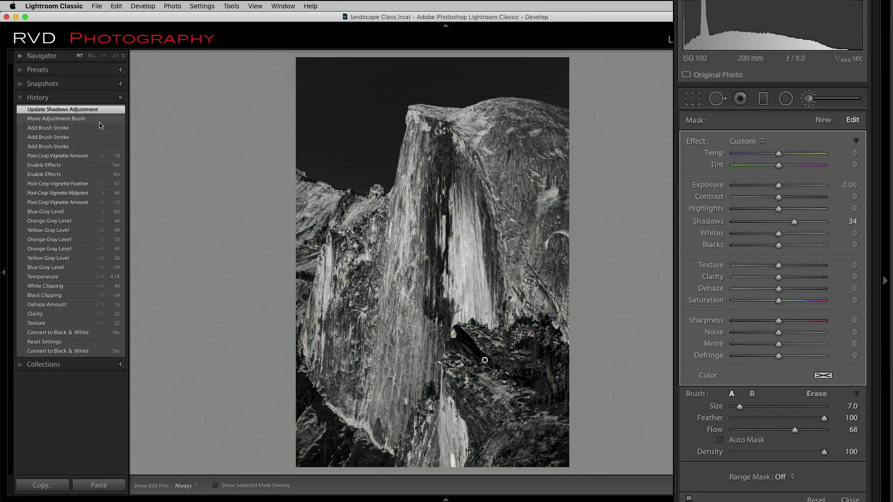